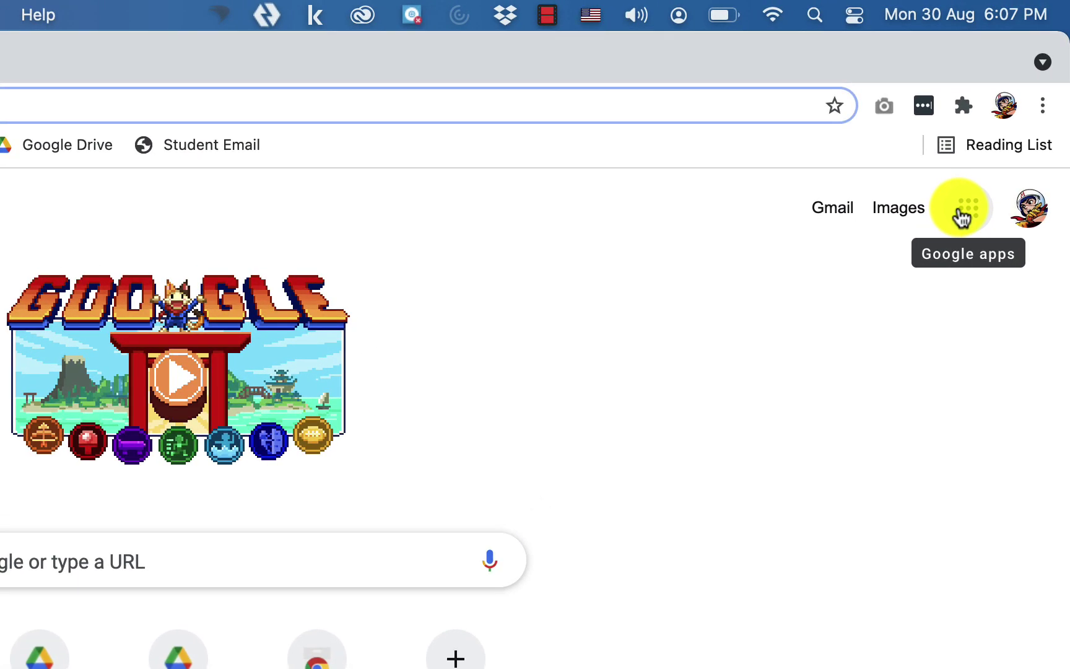
Step: Open Google Sites from the Google apps panel on the Google homepage
left_click(963, 213)
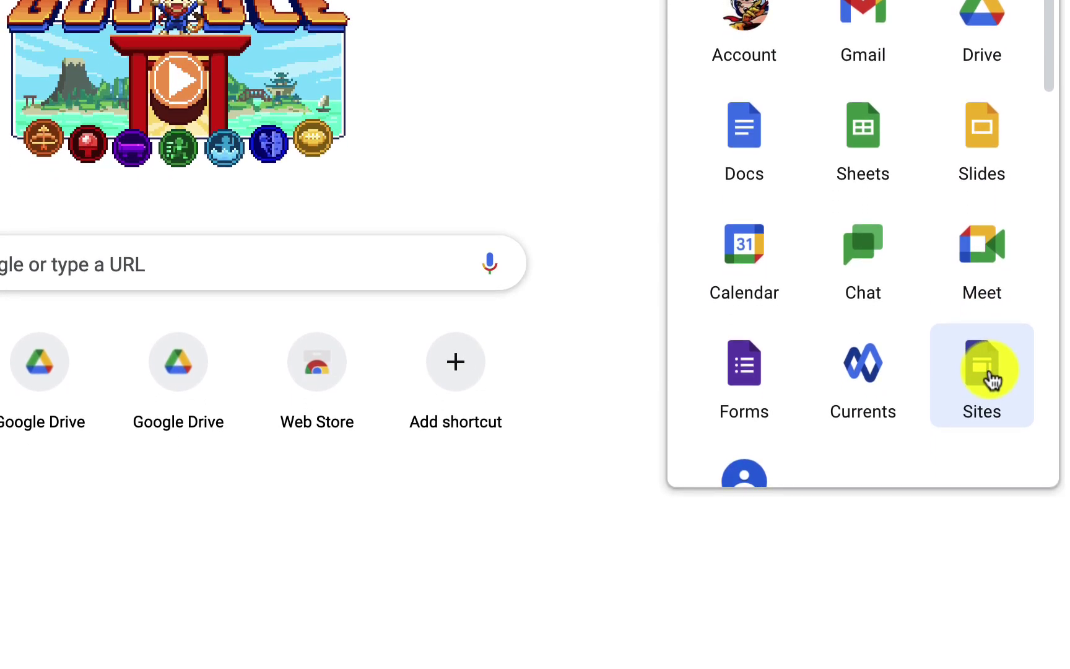
left_click(989, 374)
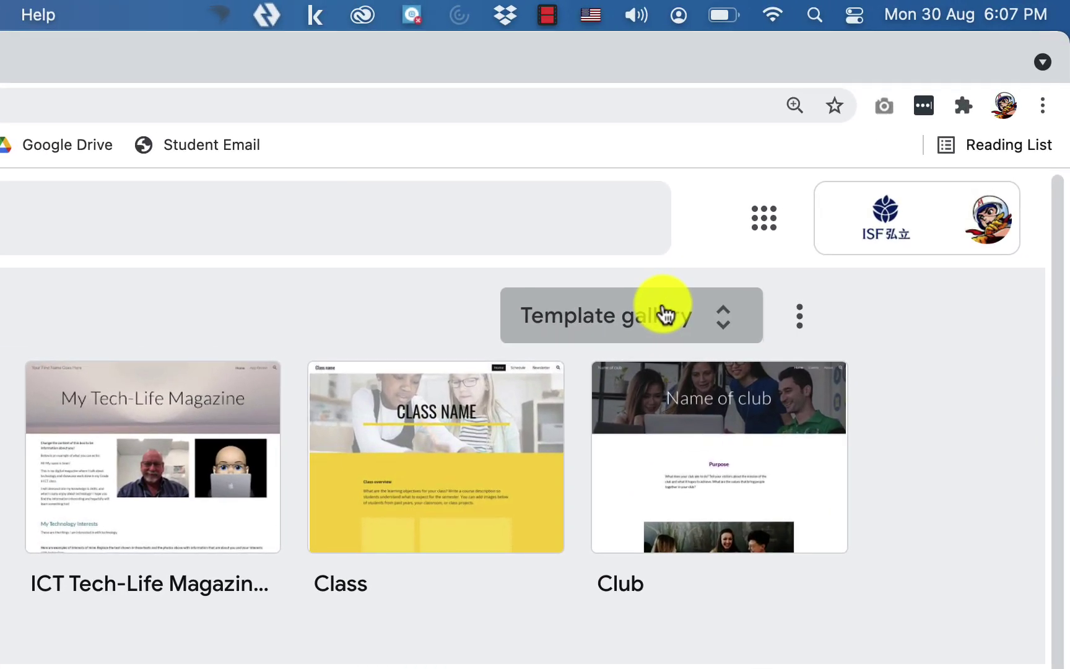
Step: Expand the full Google Sites template gallery
left_click(827, 188)
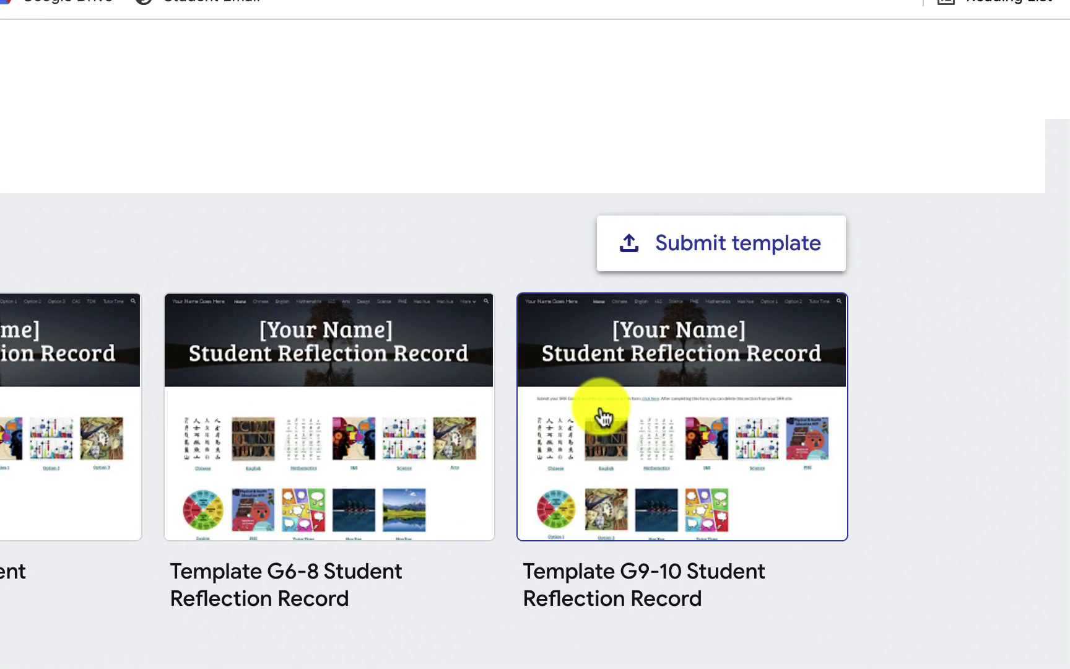
Step: Start a site from the G9-10 Student Reflection Record template with Speed Racer as the header title
left_click(789, 337)
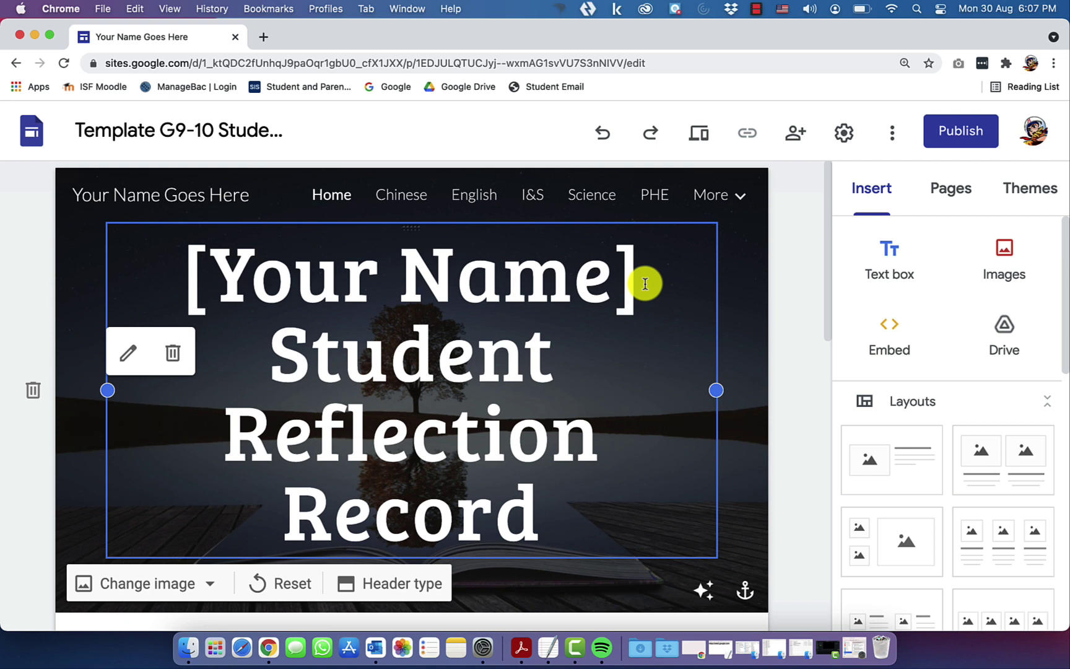
left_click_drag(657, 288, 359, 303)
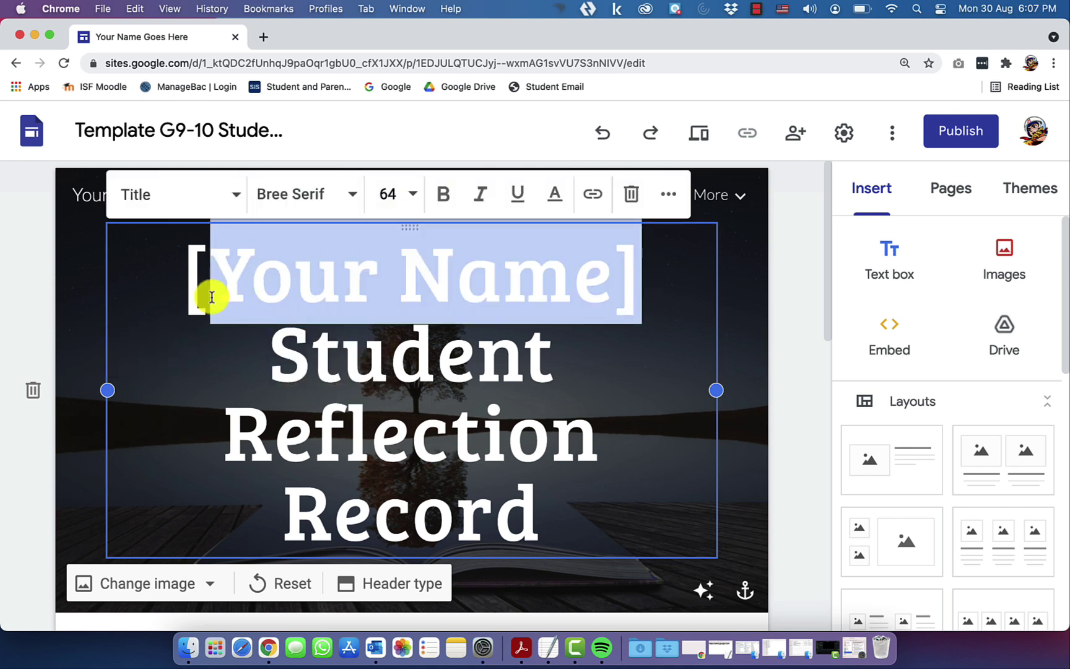
left_click_drag(359, 302, 193, 307)
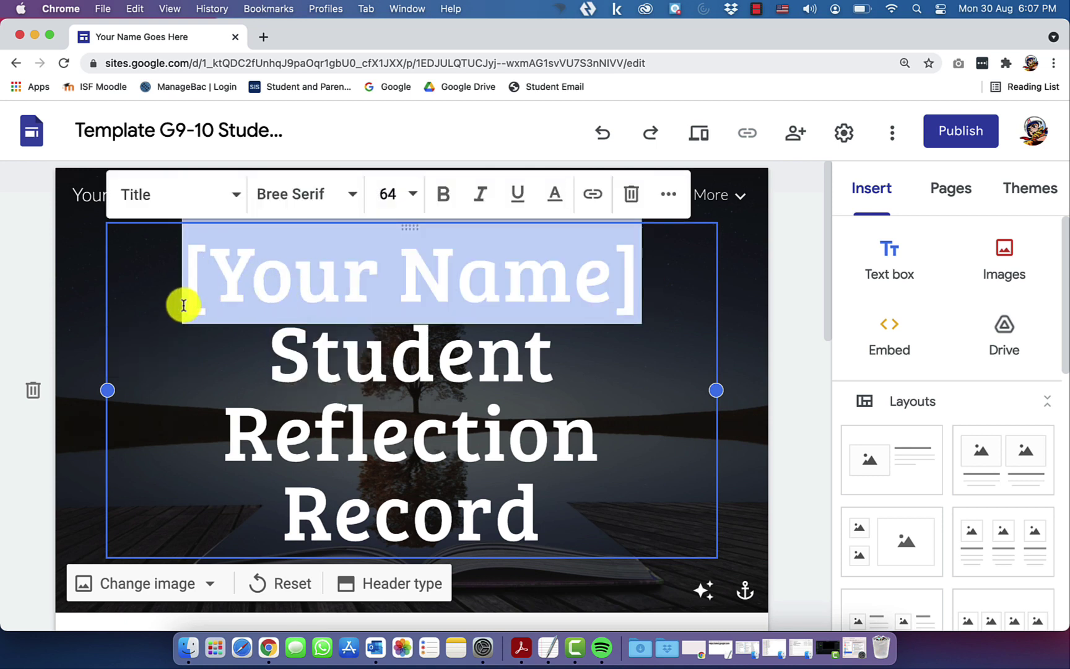
type("Speed Racer")
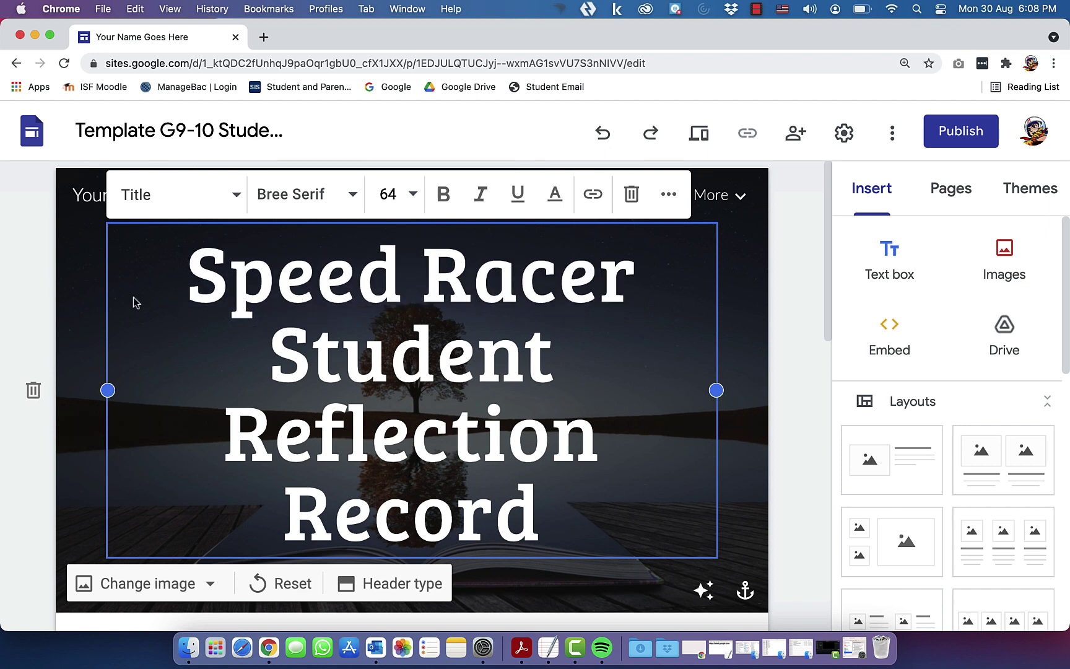
left_click(31, 258)
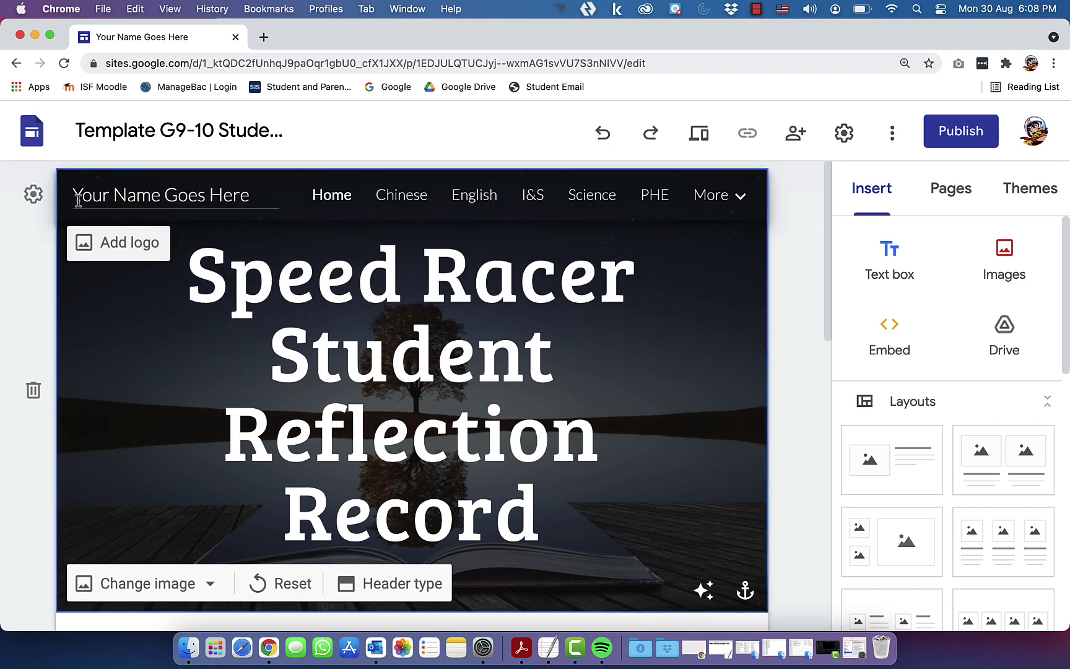
Step: Replace the 'Your Name Goes Here' site name with Speed Racer
left_click_drag(78, 198, 251, 195)
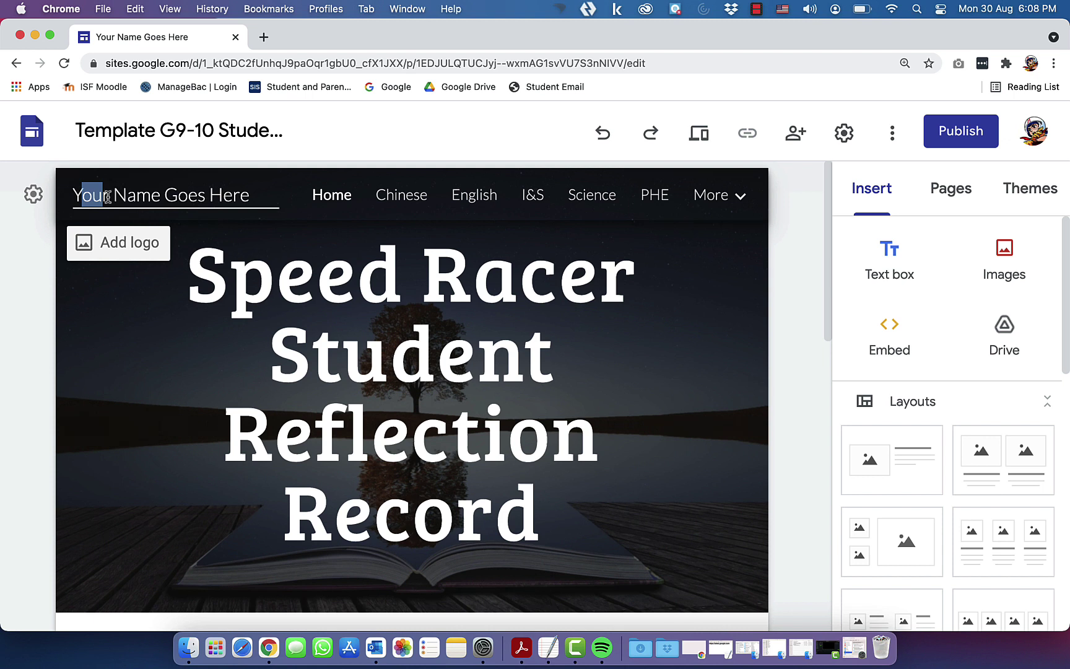
type("Y")
key("BackSpace")
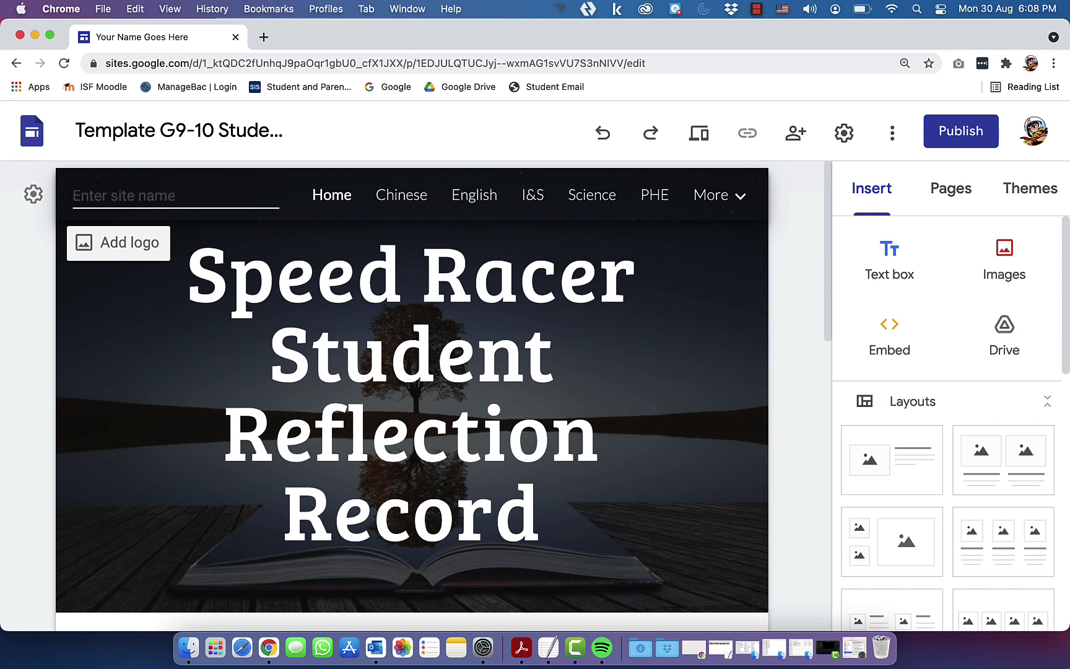
type("Speed Racer")
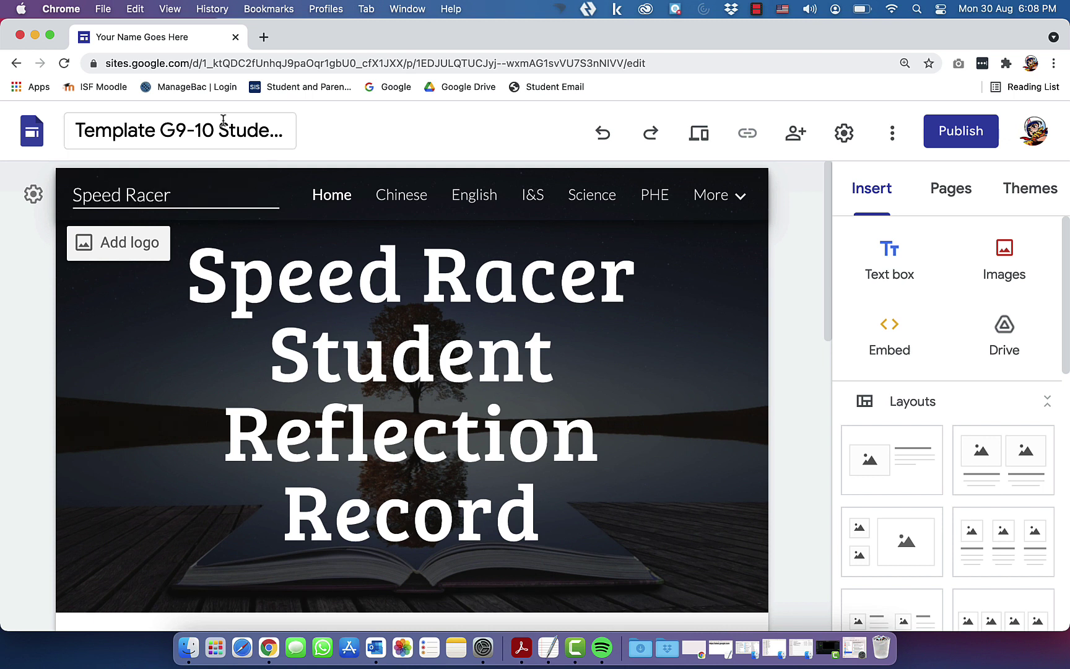
Step: Rename the site file from 'Template G9-10 Student' to 9999994SRR
left_click(209, 129)
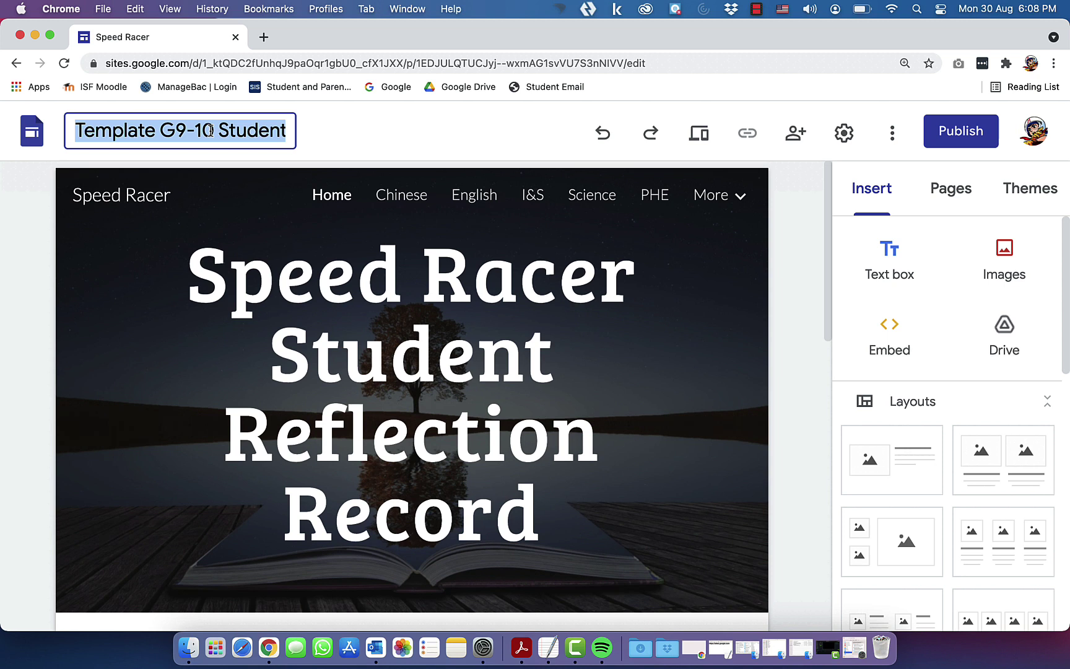
type("9999994")
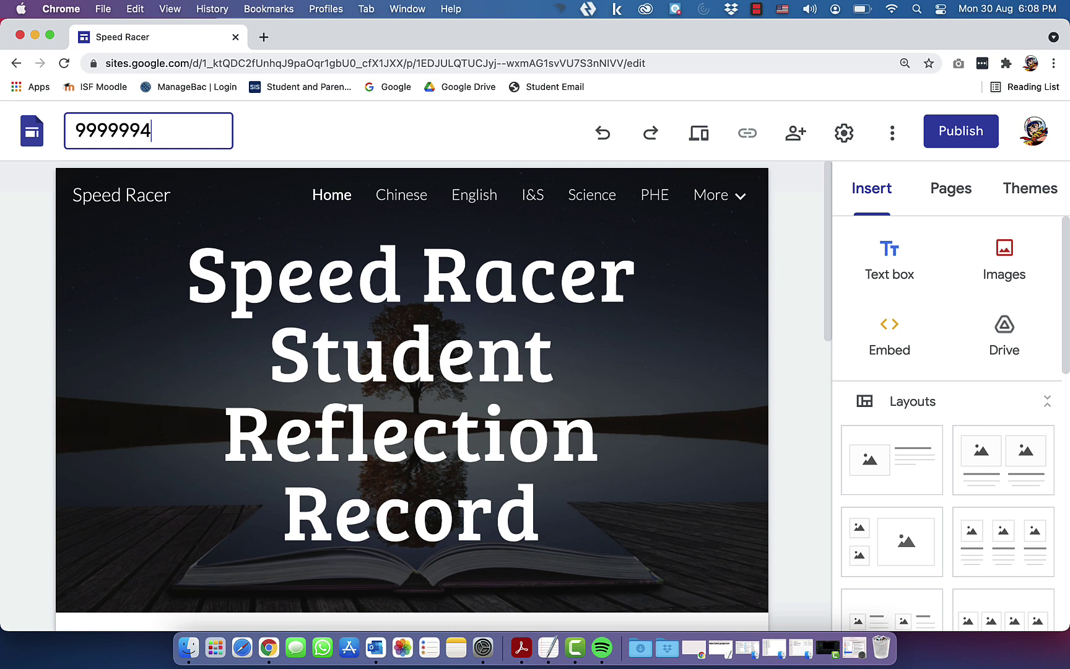
type("SRR")
key("Return")
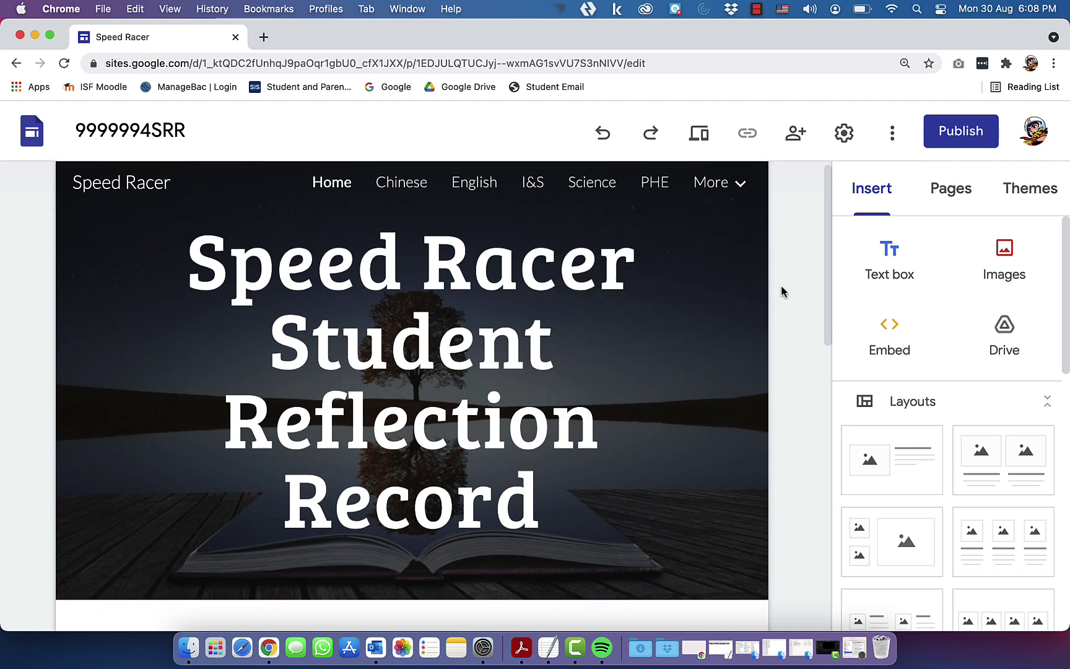
scroll(781, 285, "down", 5)
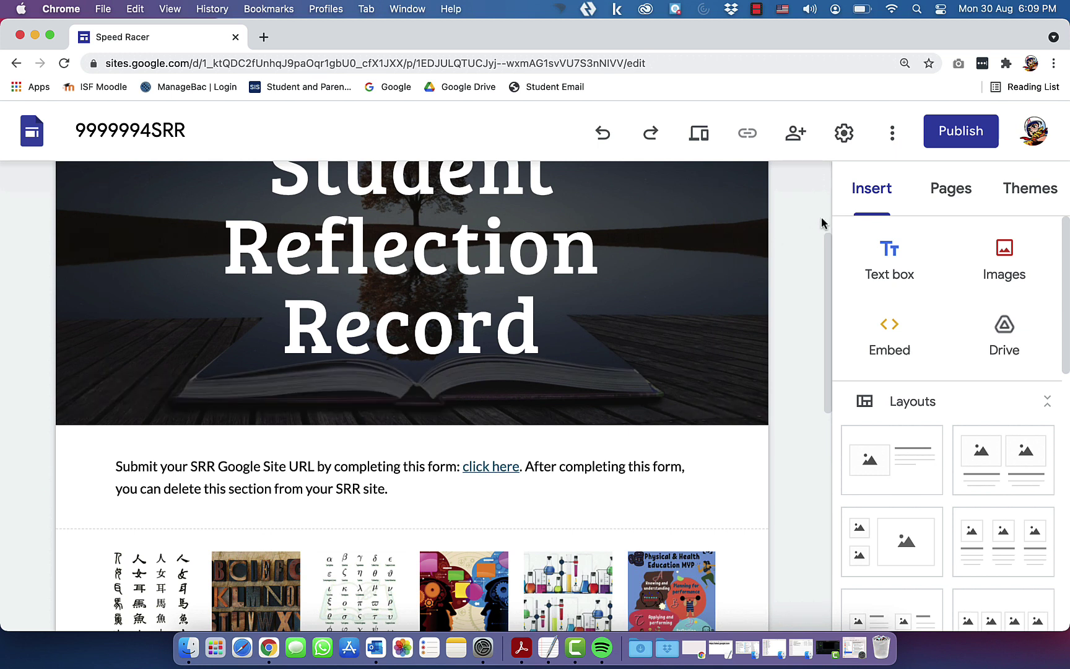
Step: Publish the site at the web address 9999994srr instead of the suggested speedracer
left_click(934, 144)
type("speedracer")
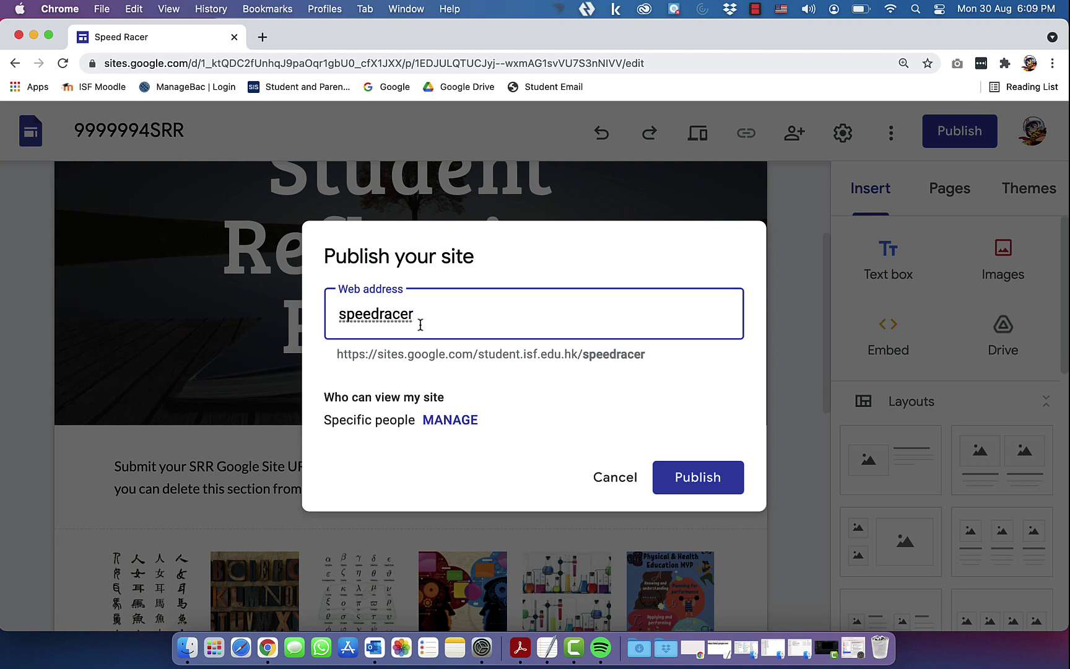
left_click_drag(422, 317, 317, 325)
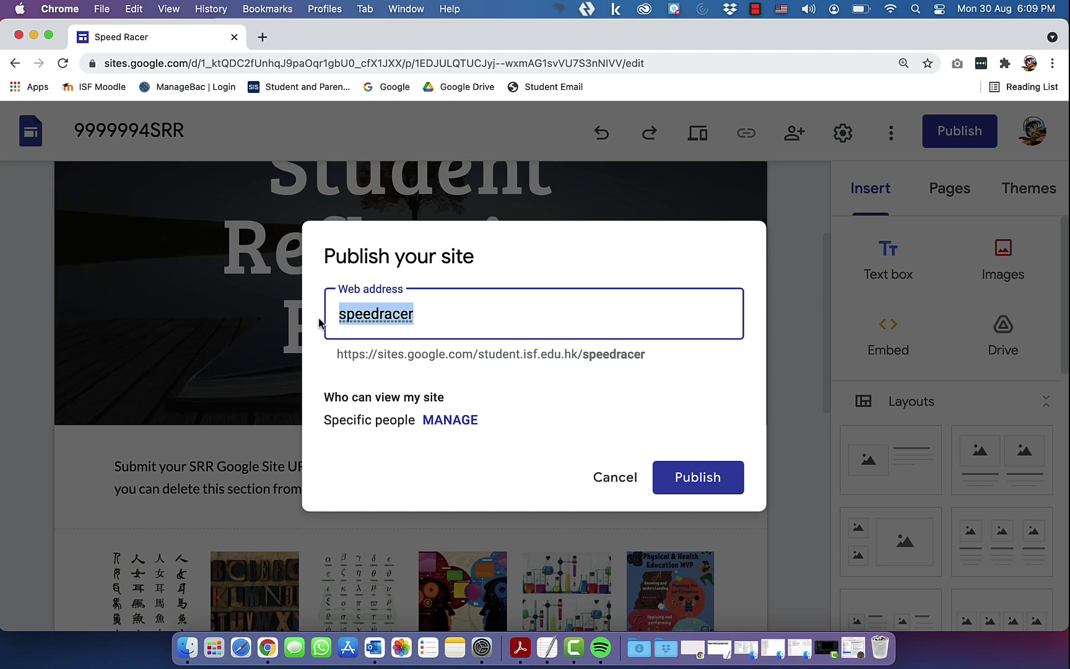
type("9999994s")
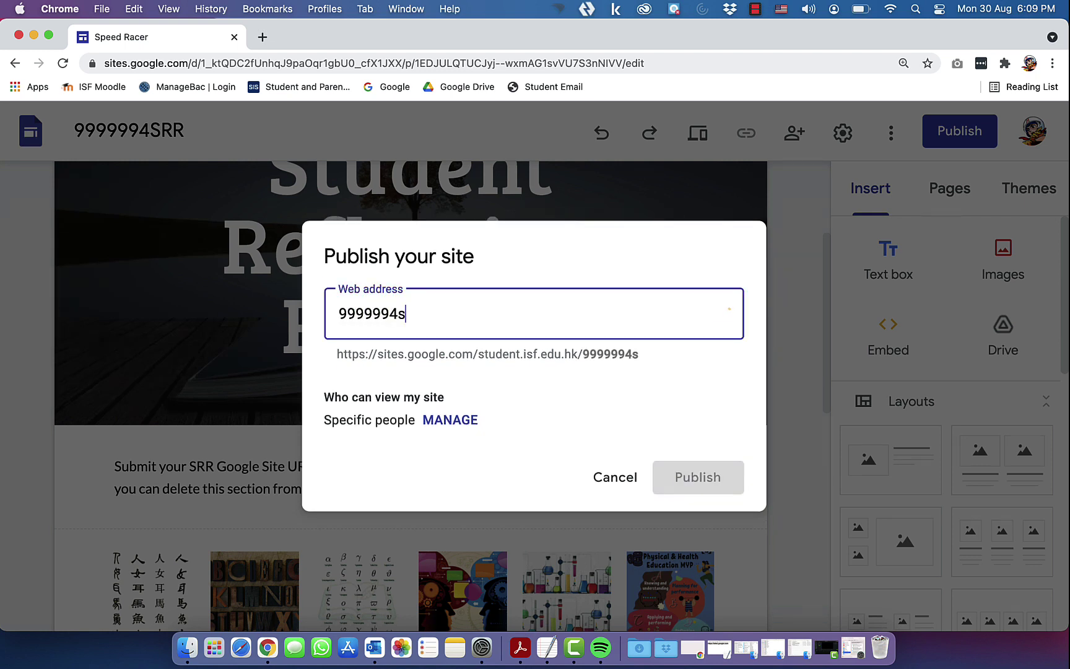
type("rr")
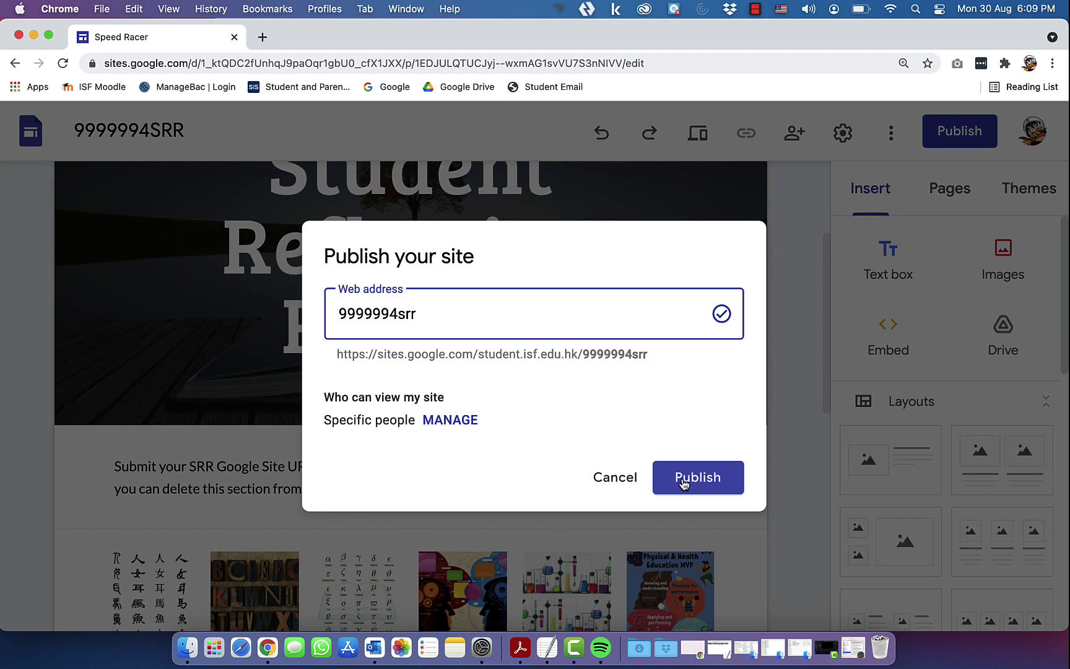
left_click(682, 483)
left_click(986, 134)
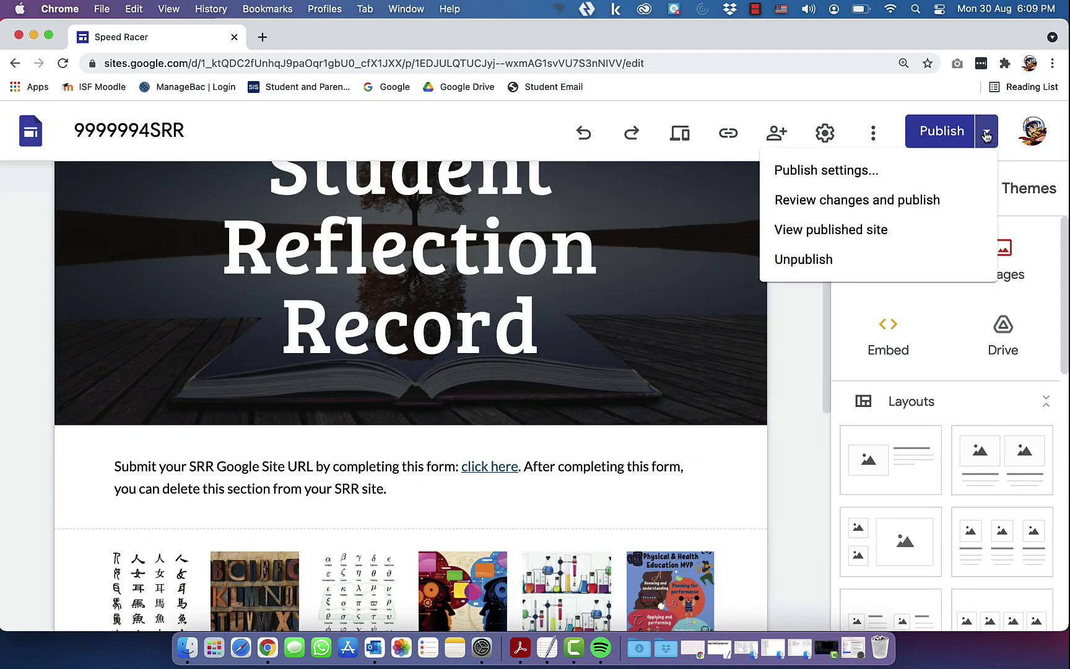
Step: View the published site and copy its full URL from the address bar
left_click(914, 234)
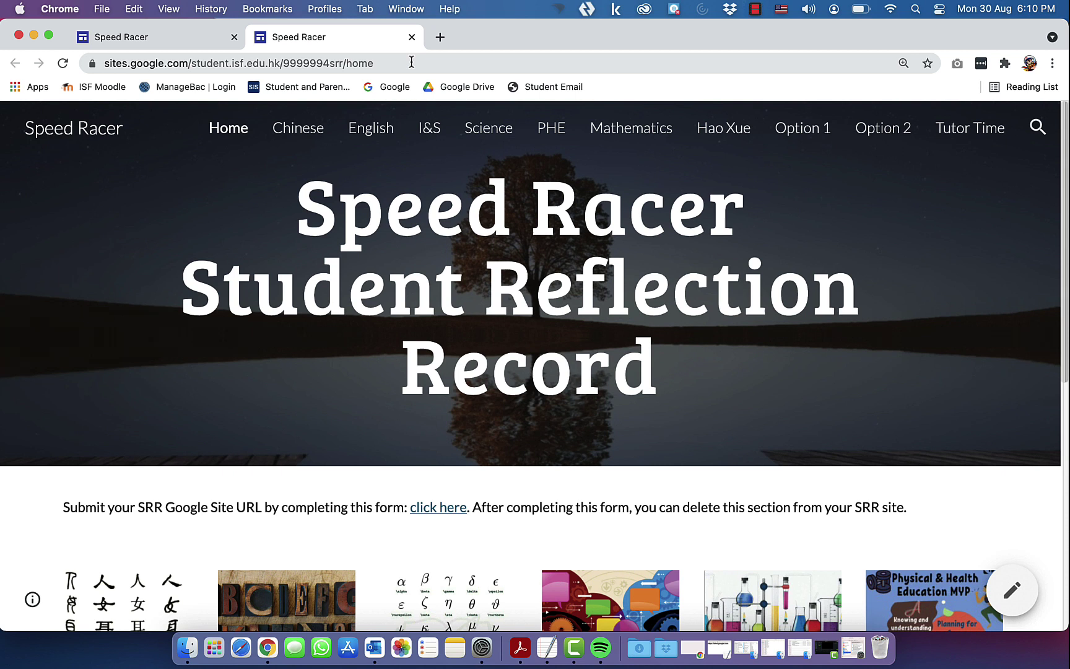
left_click(411, 62)
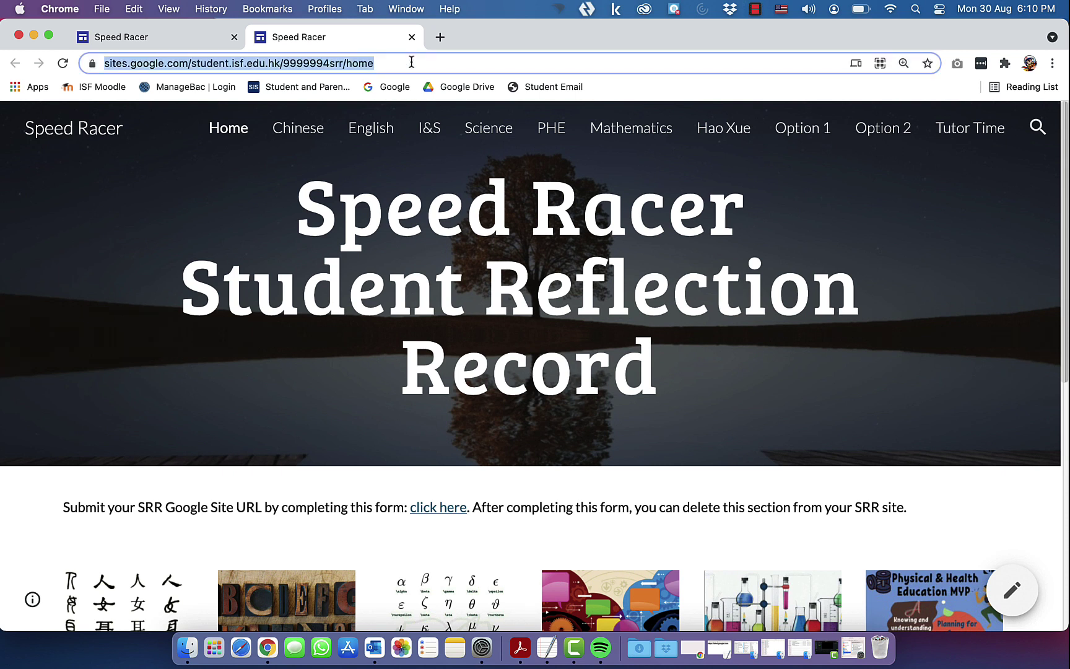
right_click(411, 62)
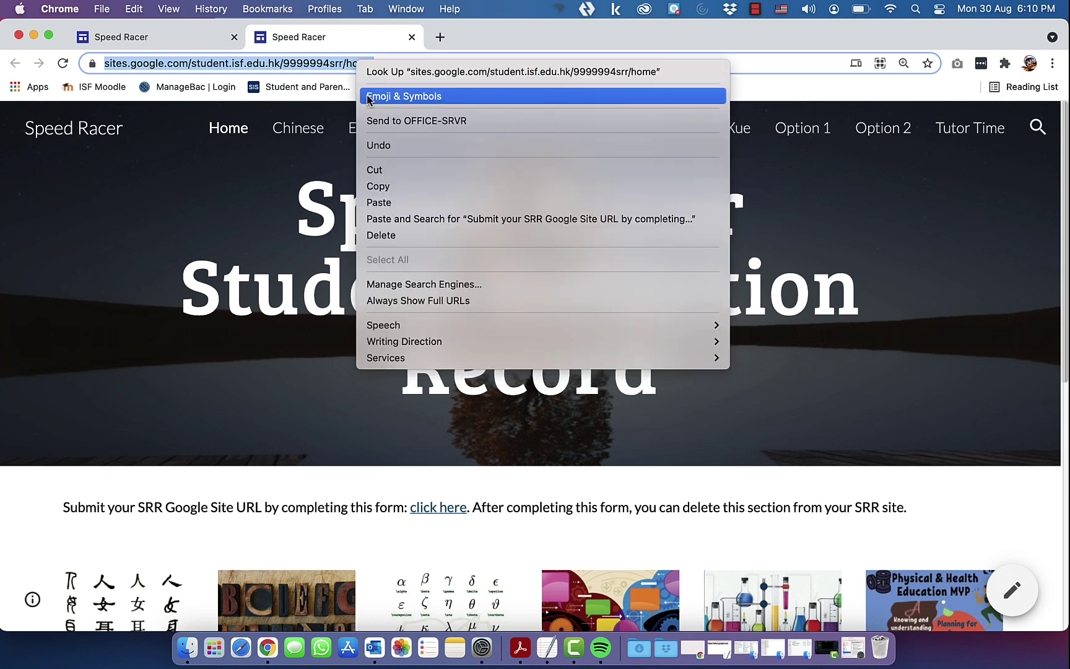
left_click(405, 188)
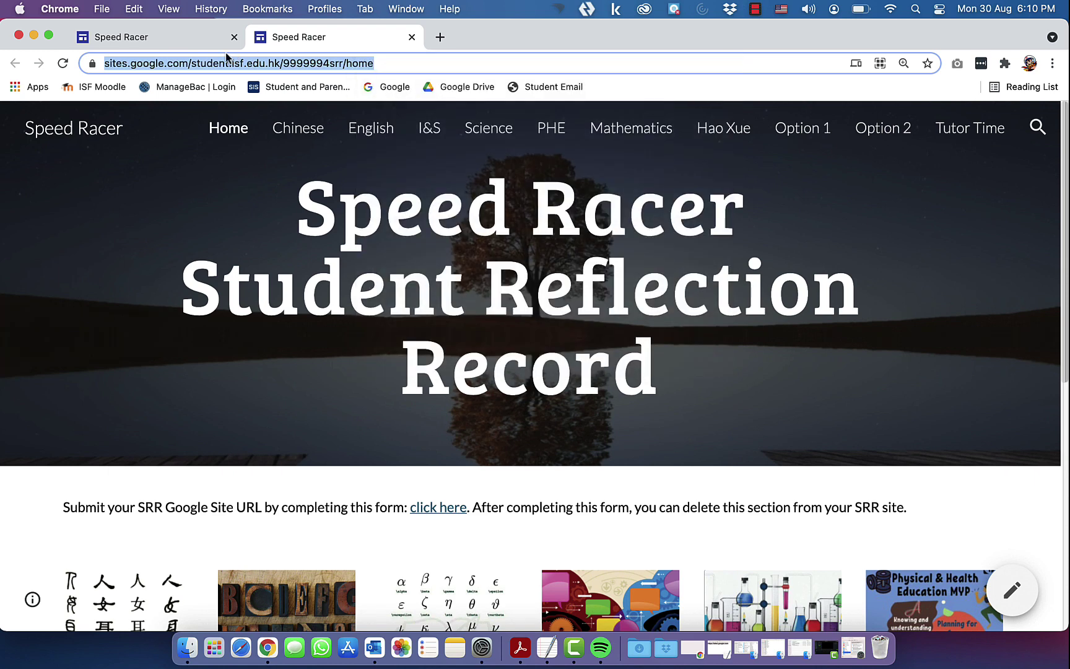
Step: Back in the editor, follow the homepage's 'click here' link to the SRR submission form
left_click(164, 43)
left_click(449, 443)
left_click(480, 471)
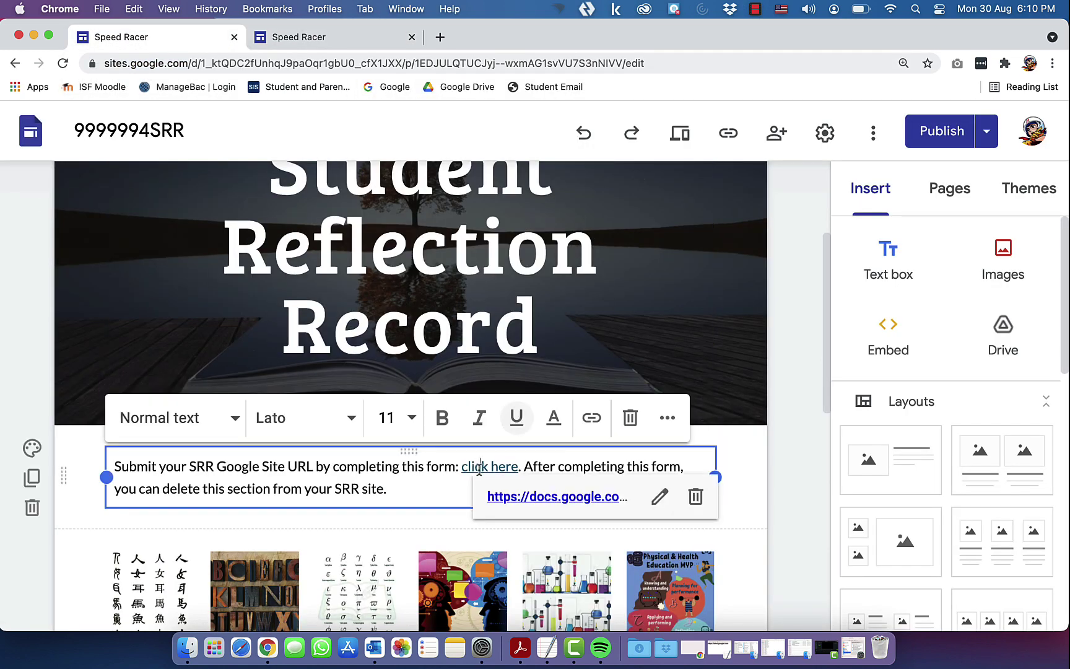
left_click(512, 502)
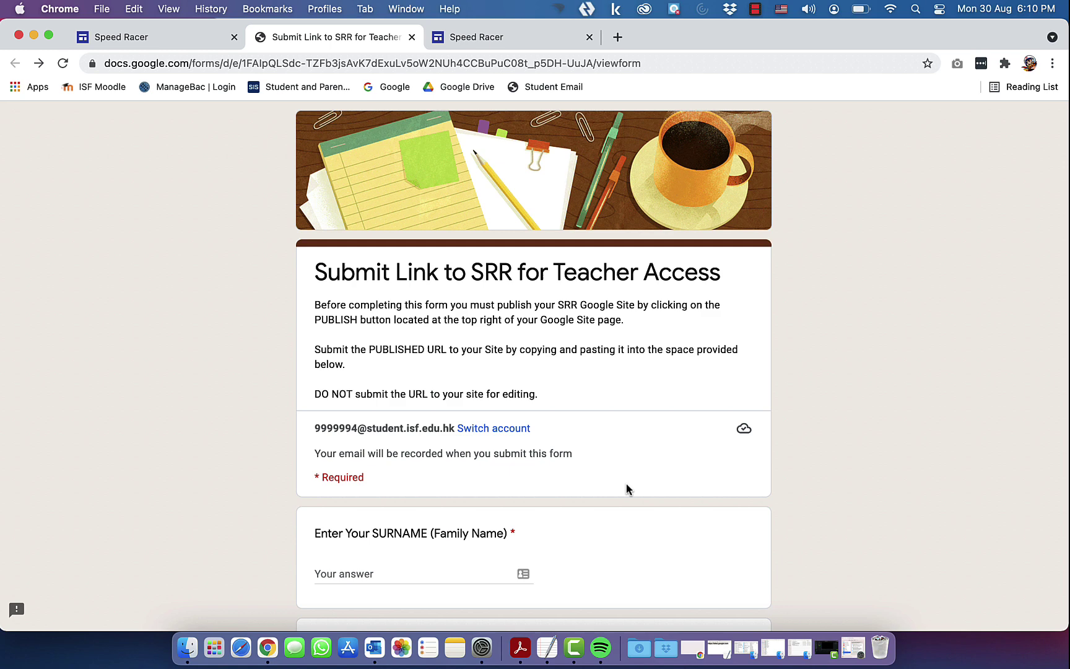
scroll(625, 489, "down", 5)
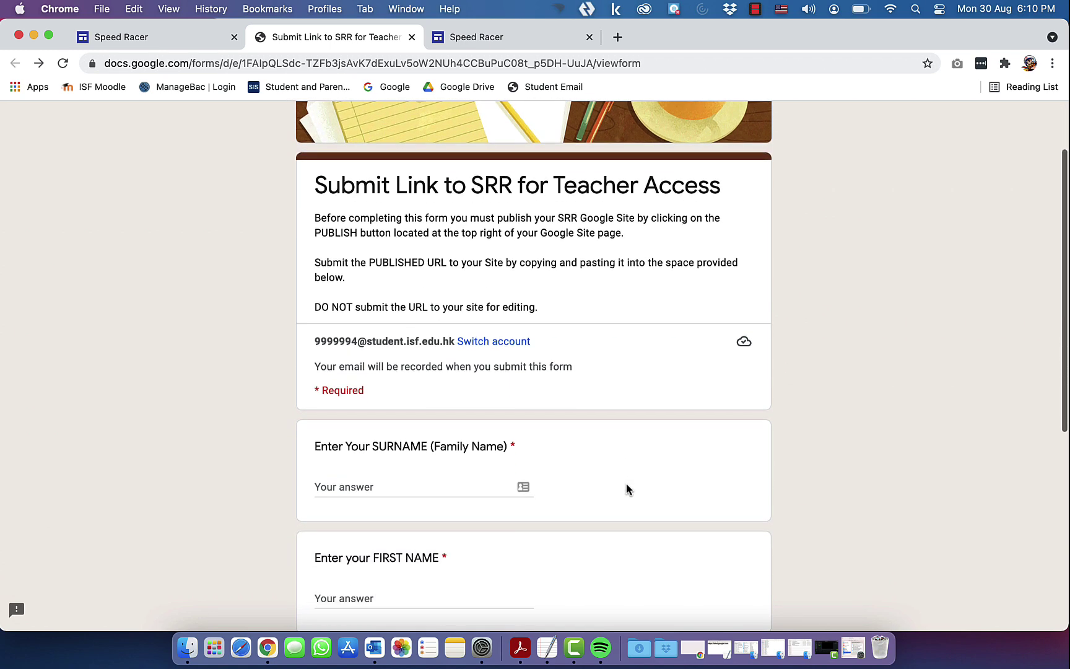
Step: Submit the form with surname RACER, first name Speed, student ID 9999994 and the pasted site URL
left_click(422, 391)
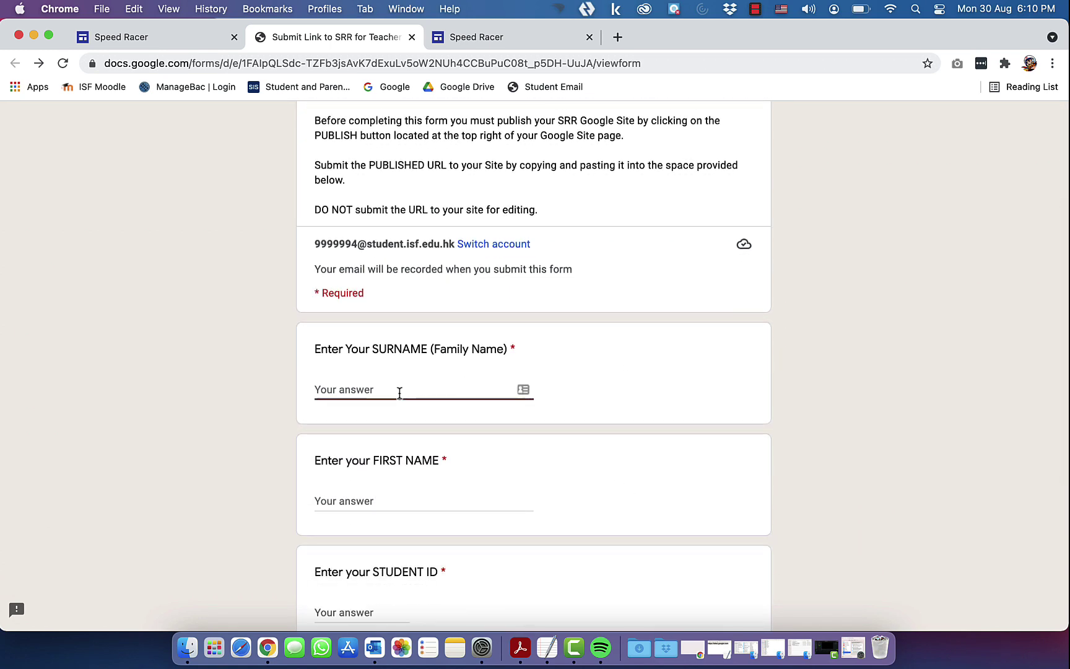
type("RACER")
left_click(375, 493)
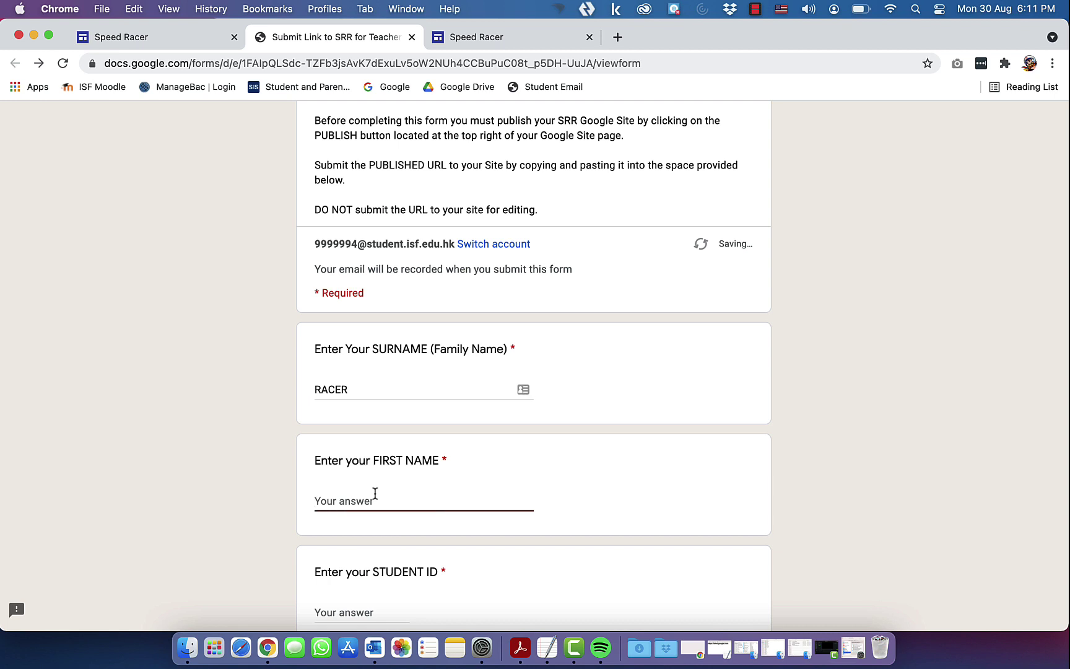
type("Speed")
scroll(374, 493, "down", 5)
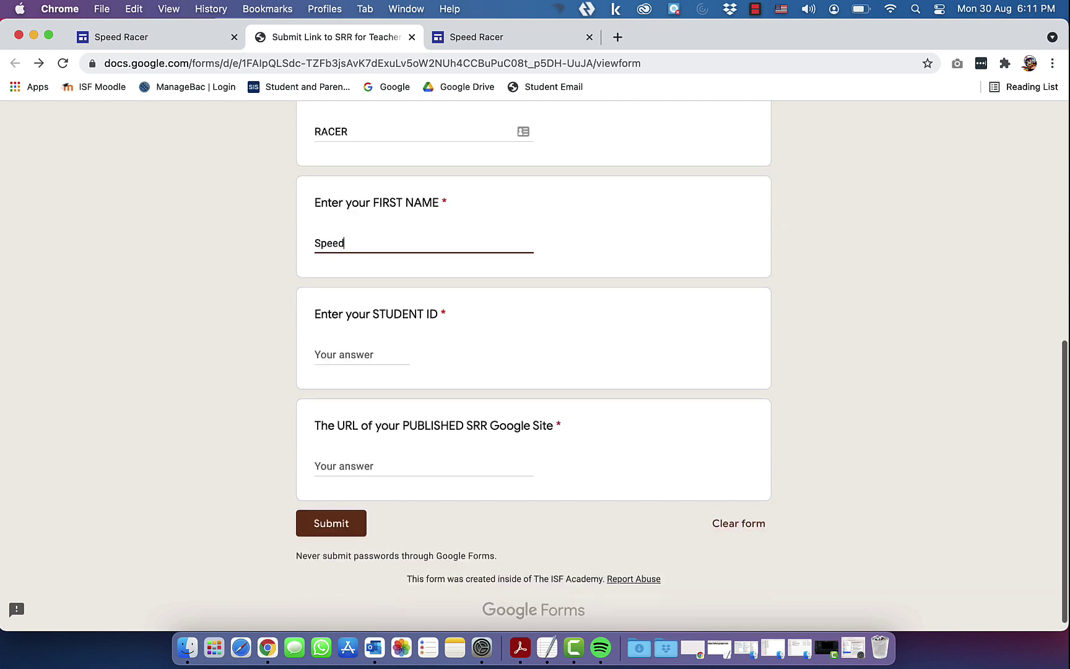
left_click(342, 350)
type("9999994")
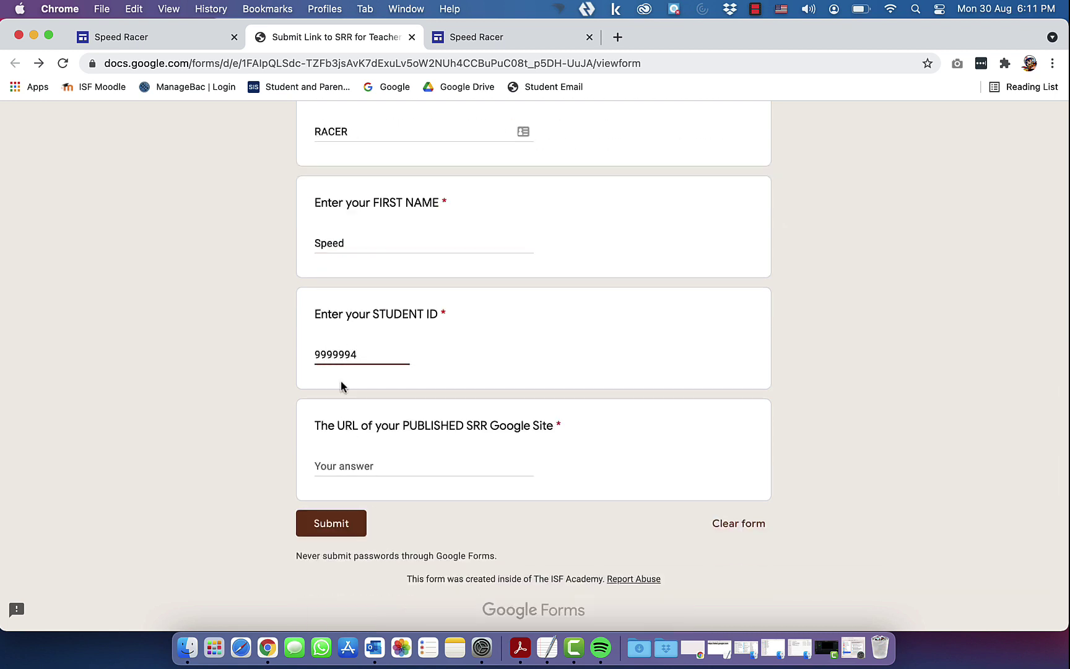
left_click(333, 462)
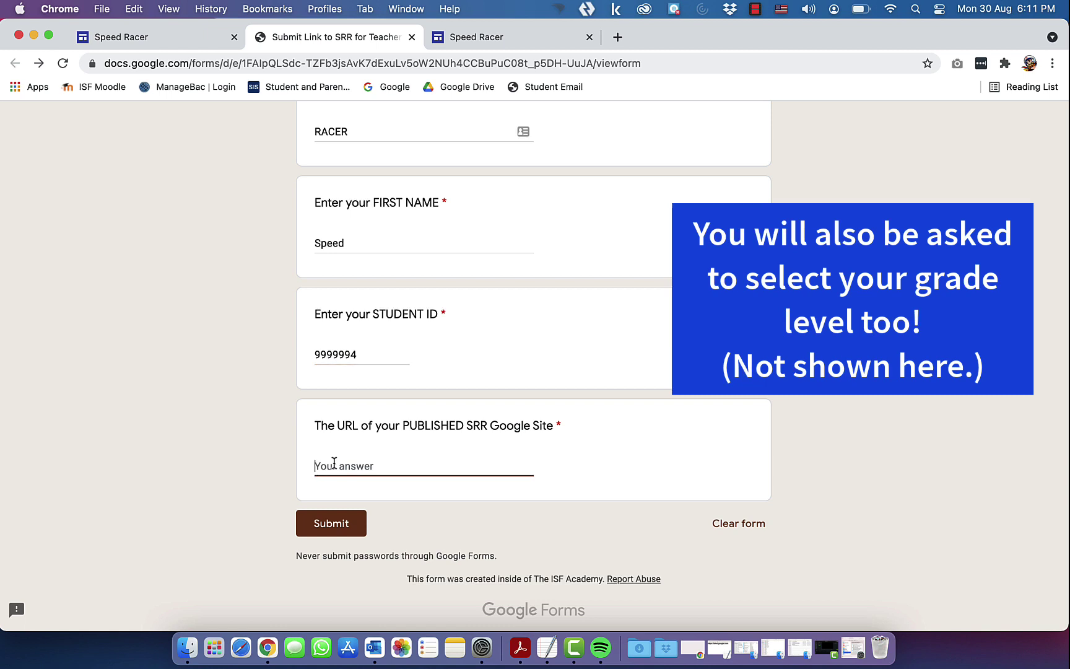
key("super+v")
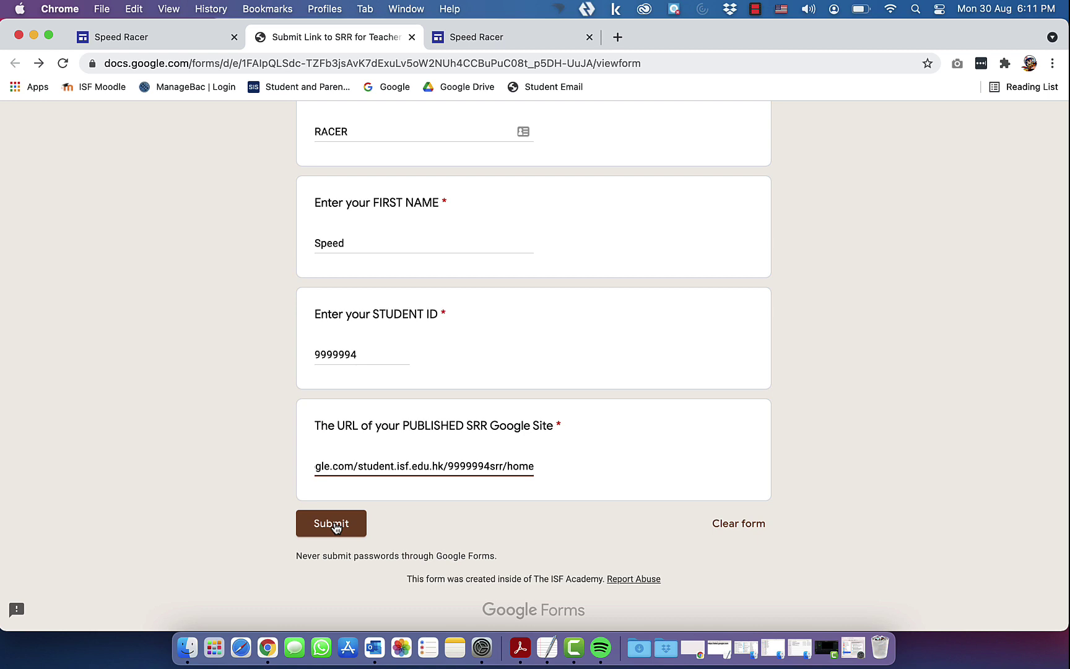
left_click(335, 527)
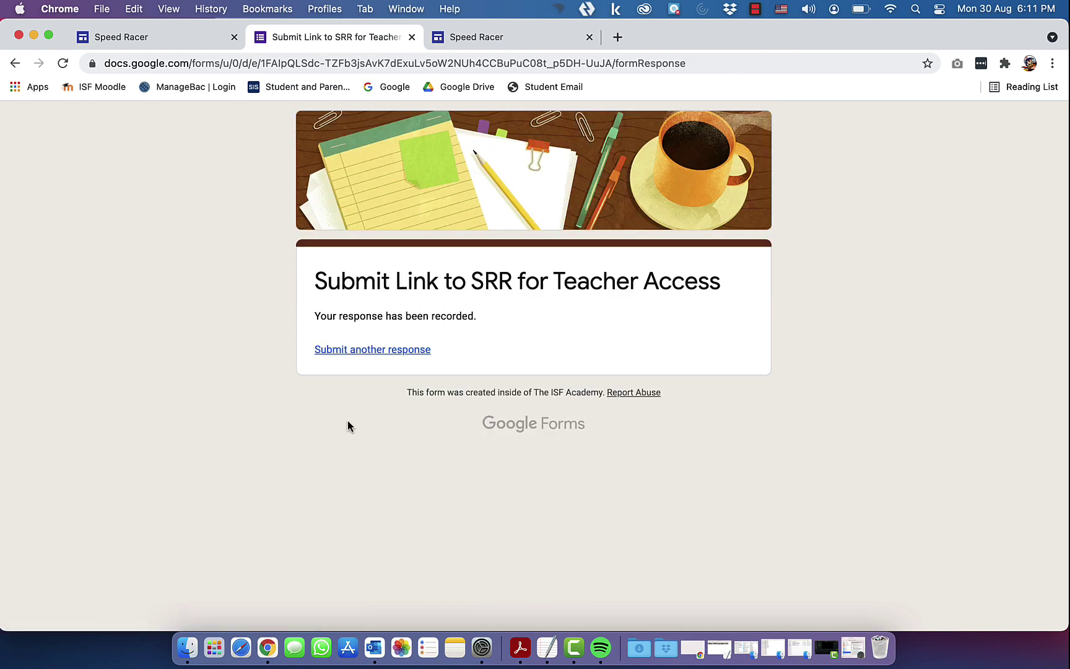
Step: Close the form tab and return to the 9999994SRR site editor
left_click(411, 37)
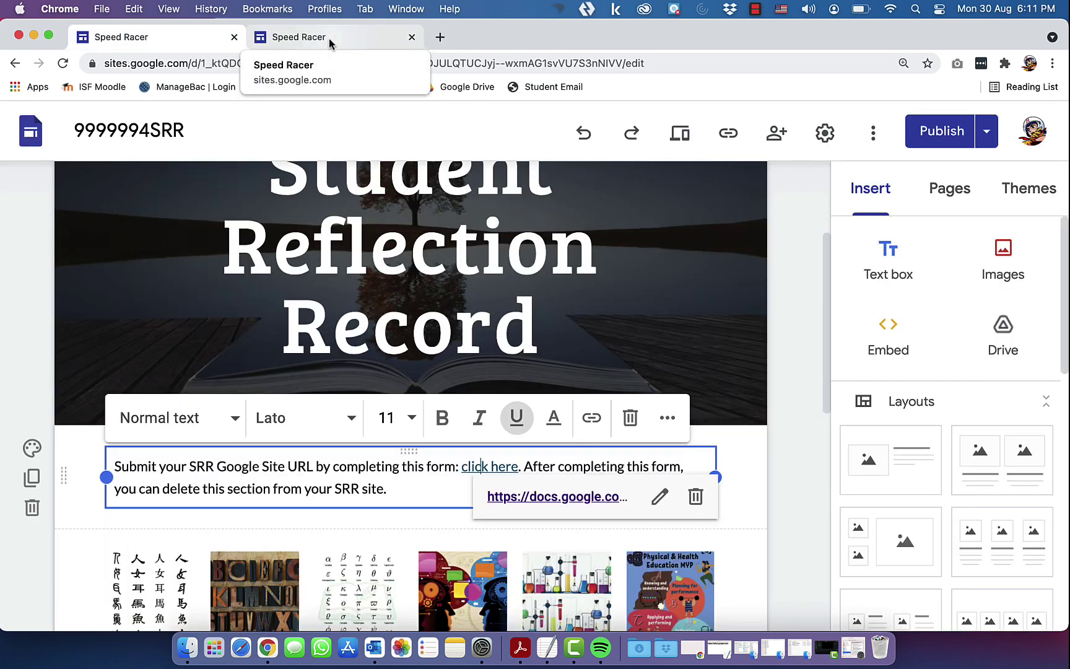
left_click(529, 65)
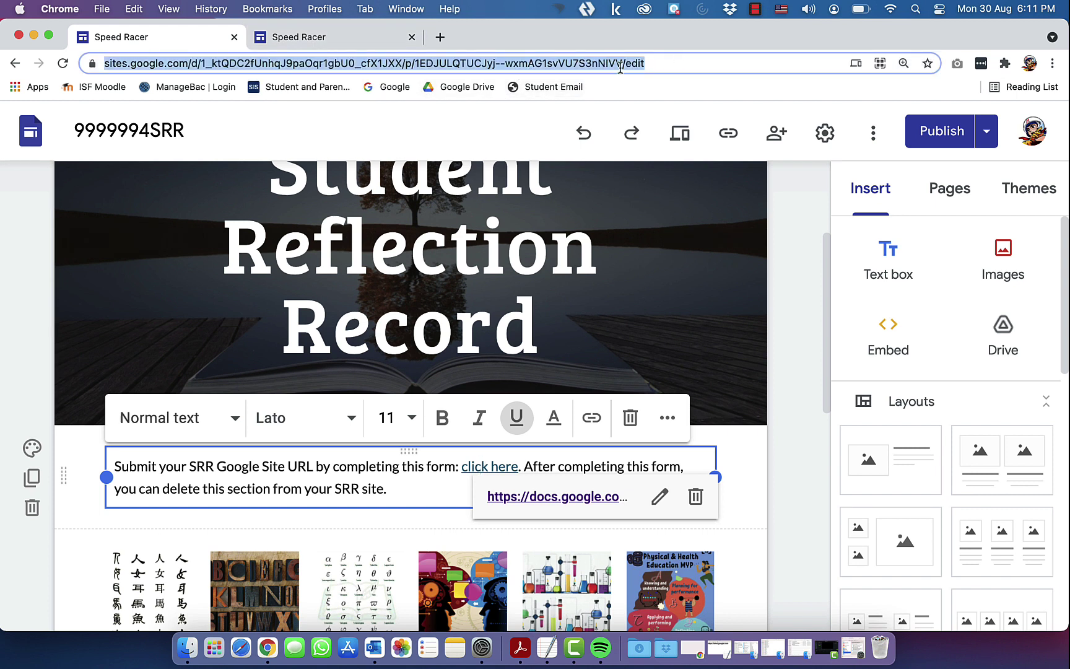